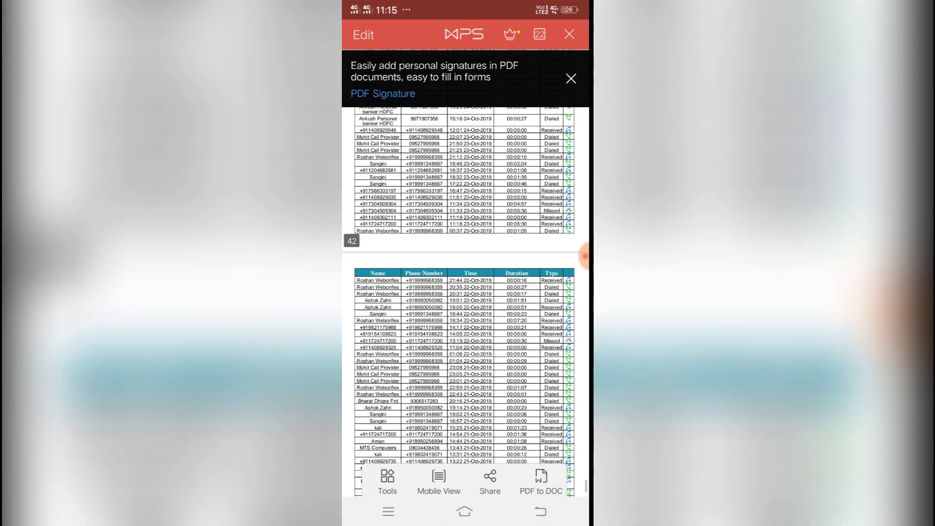
{"action": "scroll", "coordinate": [464, 293], "scroll_direction": "up", "scroll_amount": 3}
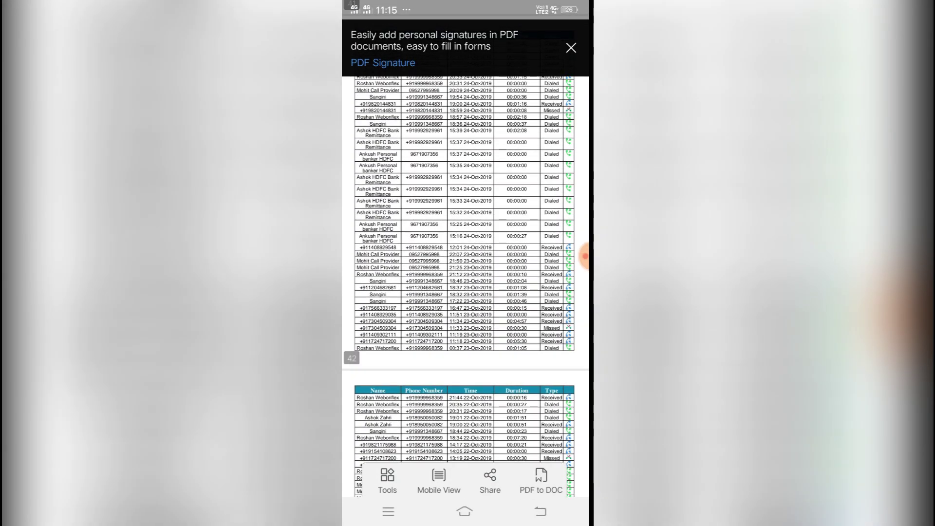
{"action": "scroll", "coordinate": [464, 292], "scroll_direction": "up", "scroll_amount": 5}
{"action": "scroll", "coordinate": [464, 293], "scroll_direction": "up", "scroll_amount": 5}
{"action": "scroll", "coordinate": [465, 292], "scroll_direction": "up", "scroll_amount": 5}
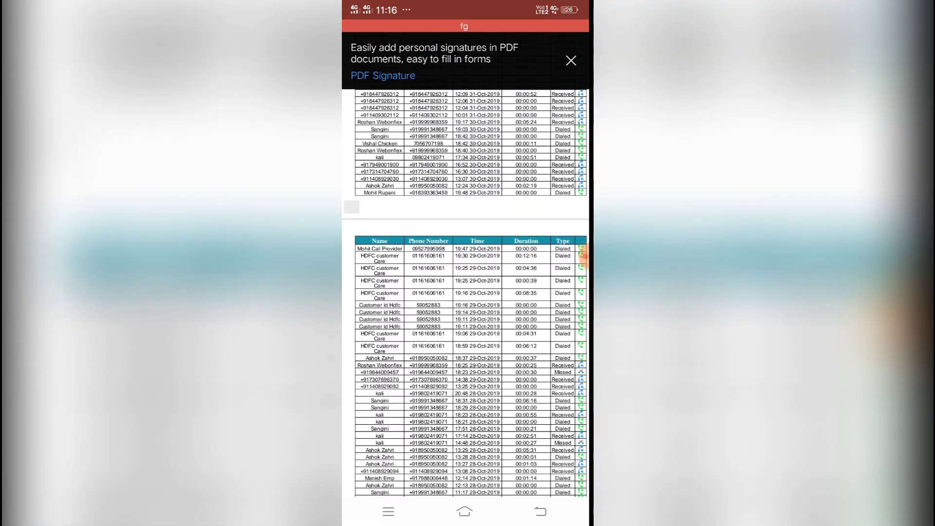
{"action": "scroll", "coordinate": [465, 293], "scroll_direction": "up", "scroll_amount": 2}
{"action": "scroll", "coordinate": [465, 293], "scroll_direction": "up", "scroll_amount": 3}
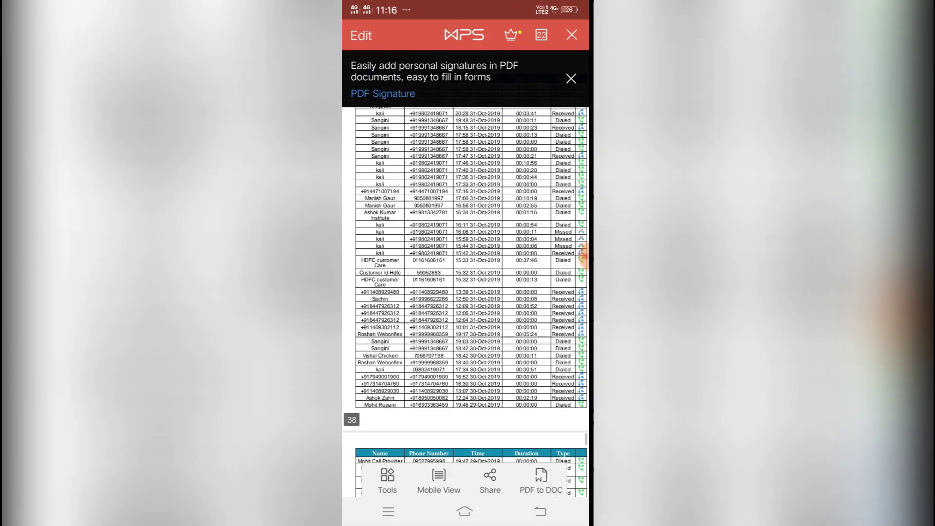
{"action": "scroll", "coordinate": [465, 292], "scroll_direction": "up", "scroll_amount": 3}
{"action": "scroll", "coordinate": [465, 293], "scroll_direction": "up", "scroll_amount": 3}
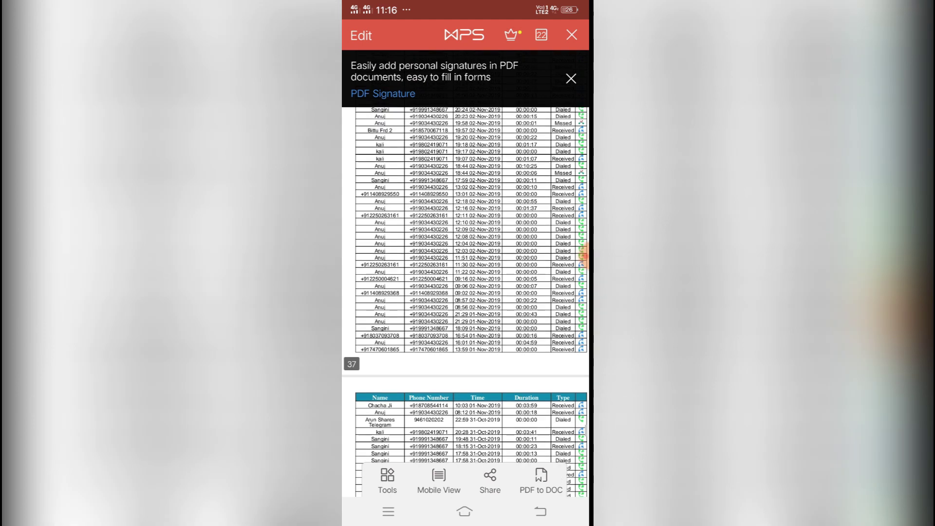
{"action": "scroll", "coordinate": [465, 293], "scroll_direction": "up", "scroll_amount": 3}
{"action": "scroll", "coordinate": [465, 292], "scroll_direction": "up", "scroll_amount": 3}
{"action": "scroll", "coordinate": [465, 293], "scroll_direction": "up", "scroll_amount": 3}
{"action": "scroll", "coordinate": [465, 292], "scroll_direction": "up", "scroll_amount": 3}
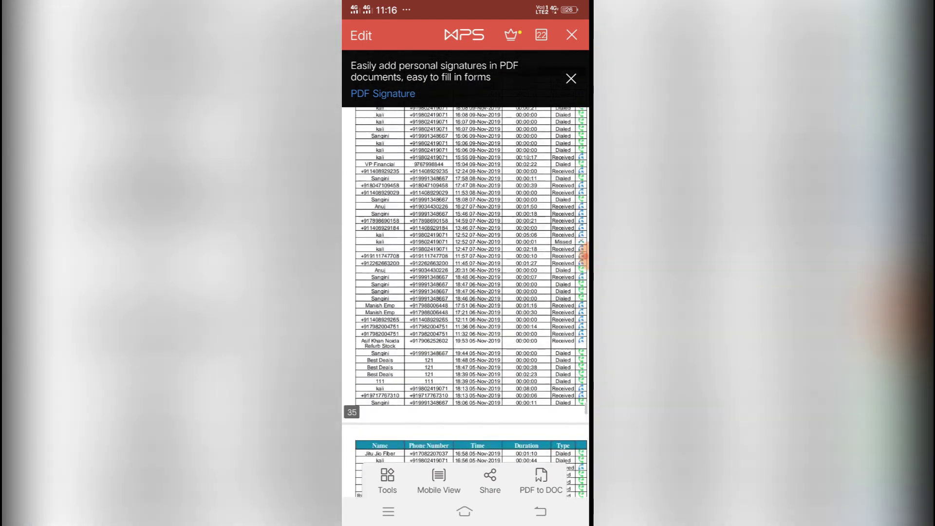
{"action": "scroll", "coordinate": [465, 292], "scroll_direction": "up", "scroll_amount": 3}
{"action": "scroll", "coordinate": [464, 292], "scroll_direction": "up", "scroll_amount": 3}
{"action": "scroll", "coordinate": [464, 293], "scroll_direction": "up", "scroll_amount": 3}
{"action": "scroll", "coordinate": [465, 293], "scroll_direction": "up", "scroll_amount": 1}
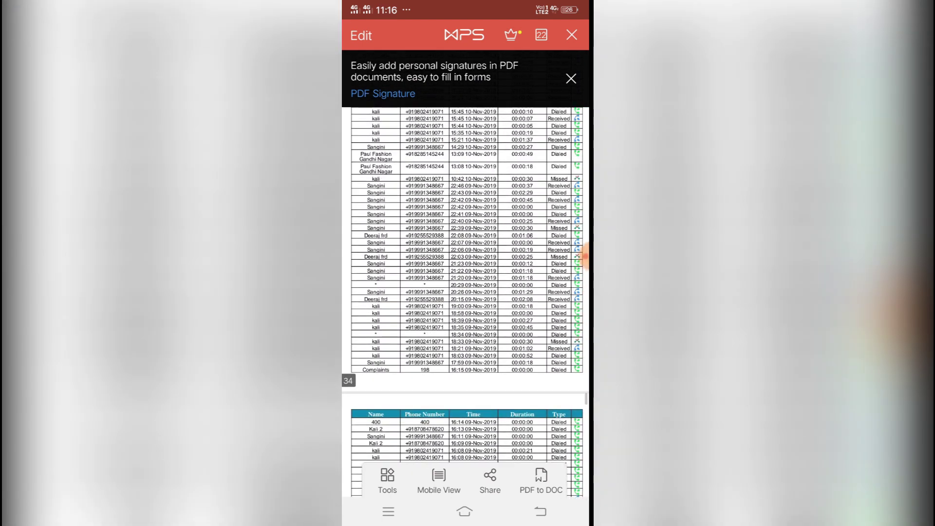
{"action": "scroll", "coordinate": [464, 292], "scroll_direction": "up", "scroll_amount": 3}
{"action": "scroll", "coordinate": [464, 292], "scroll_direction": "up", "scroll_amount": 2}
{"action": "scroll", "coordinate": [465, 292], "scroll_direction": "up", "scroll_amount": 1}
{"action": "scroll", "coordinate": [464, 292], "scroll_direction": "up", "scroll_amount": 2}
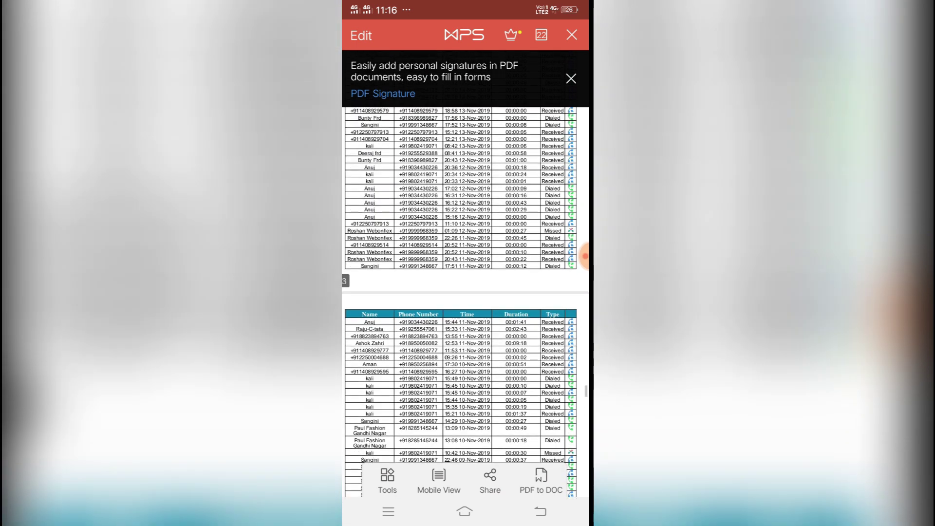
{"action": "scroll", "coordinate": [465, 292], "scroll_direction": "up", "scroll_amount": 2}
{"action": "scroll", "coordinate": [465, 292], "scroll_direction": "up", "scroll_amount": 1}
{"action": "scroll", "coordinate": [465, 292], "scroll_direction": "up", "scroll_amount": 2}
{"action": "scroll", "coordinate": [464, 293], "scroll_direction": "up", "scroll_amount": 2}
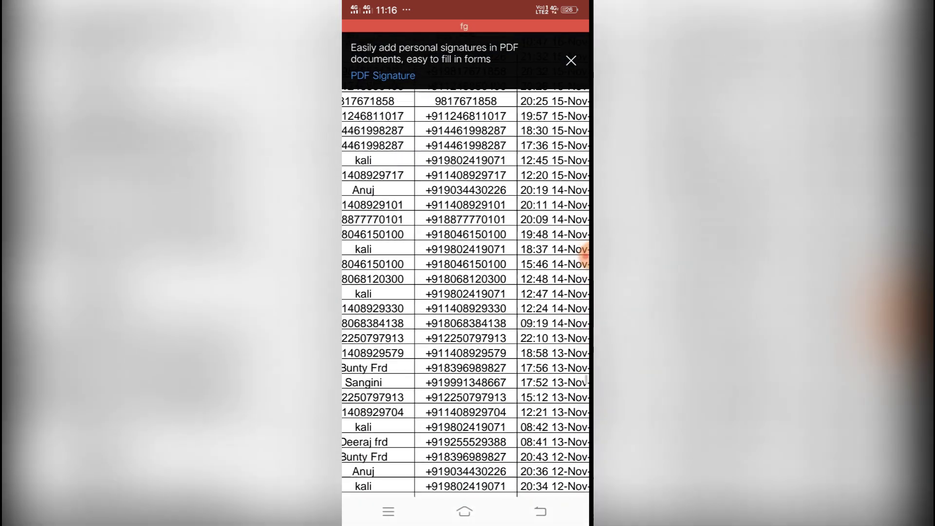
{"action": "scroll", "coordinate": [465, 293], "scroll_direction": "up", "scroll_amount": 1}
{"action": "scroll", "coordinate": [466, 292], "scroll_direction": "up", "scroll_amount": 2}
{"action": "scroll", "coordinate": [465, 292], "scroll_direction": "right", "scroll_amount": 3}
{"action": "scroll", "coordinate": [465, 292], "scroll_direction": "right", "scroll_amount": 2}
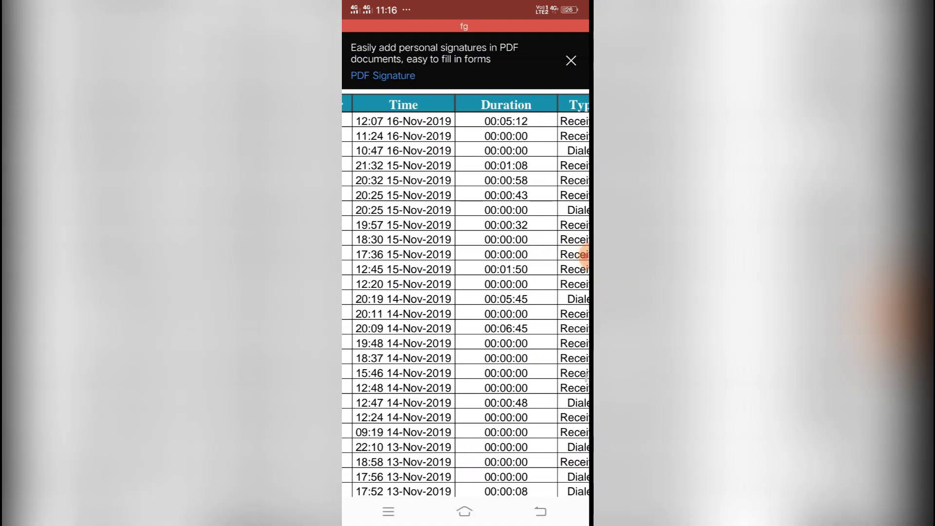
{"action": "scroll", "coordinate": [464, 292], "scroll_direction": "right", "scroll_amount": 2}
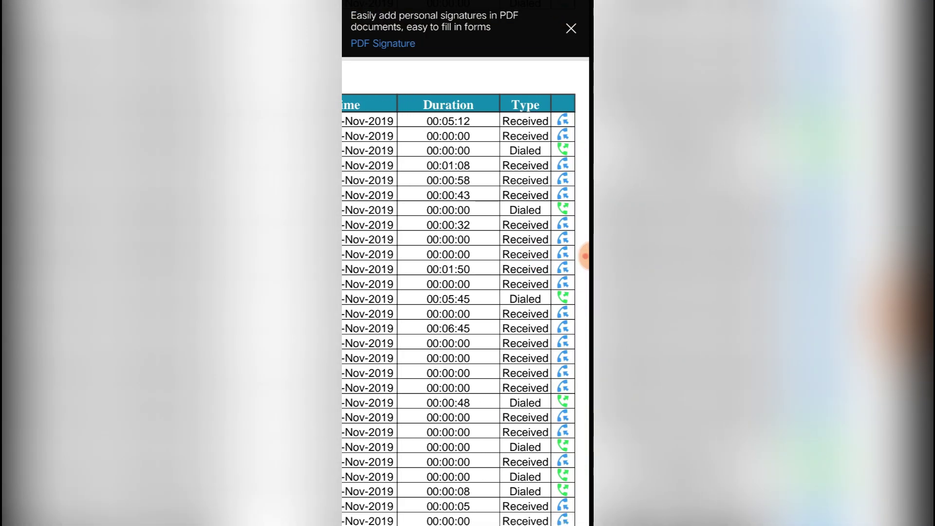
{"action": "scroll", "coordinate": [465, 292], "scroll_direction": "up", "scroll_amount": 2}
{"action": "scroll", "coordinate": [465, 293], "scroll_direction": "up", "scroll_amount": 5}
{"action": "scroll", "coordinate": [465, 293], "scroll_direction": "up", "scroll_amount": 5}
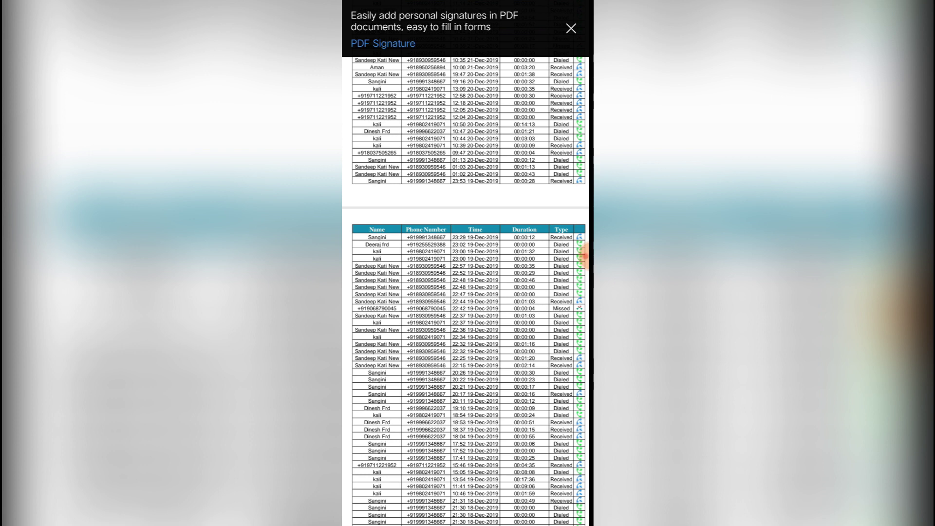
- Leave the call log in WPS Office and go back to the home screen
{"action": "left_click", "coordinate": [466, 512]}
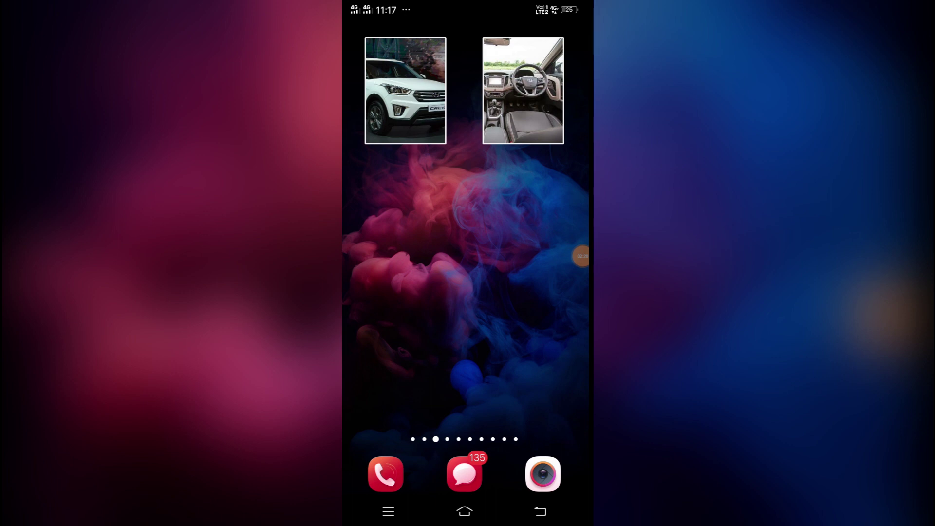
- Search the Play Store for 'e2' and install the E2PDF Backup & Restore app
{"action": "left_click_drag", "start_coordinate": [527, 293], "coordinate": [381, 292]}
{"action": "left_click", "coordinate": [372, 256]}
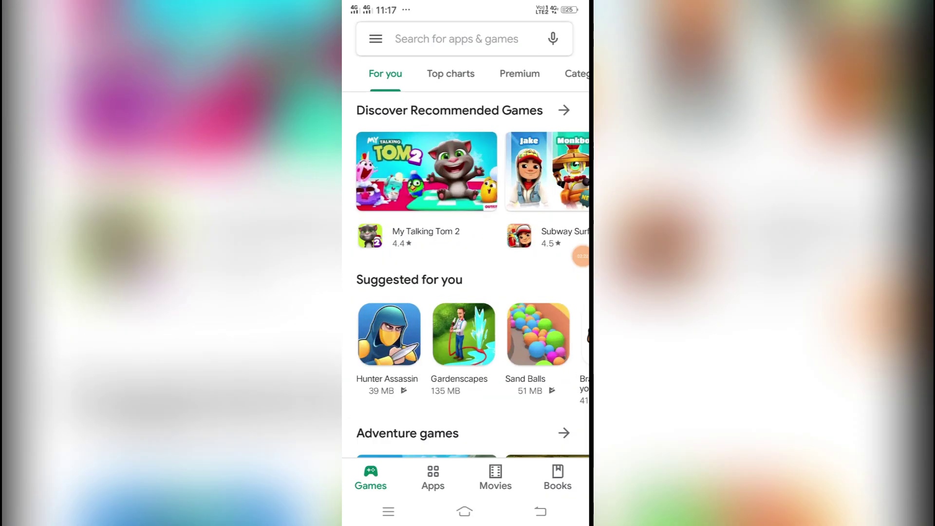
{"action": "left_click", "coordinate": [457, 39]}
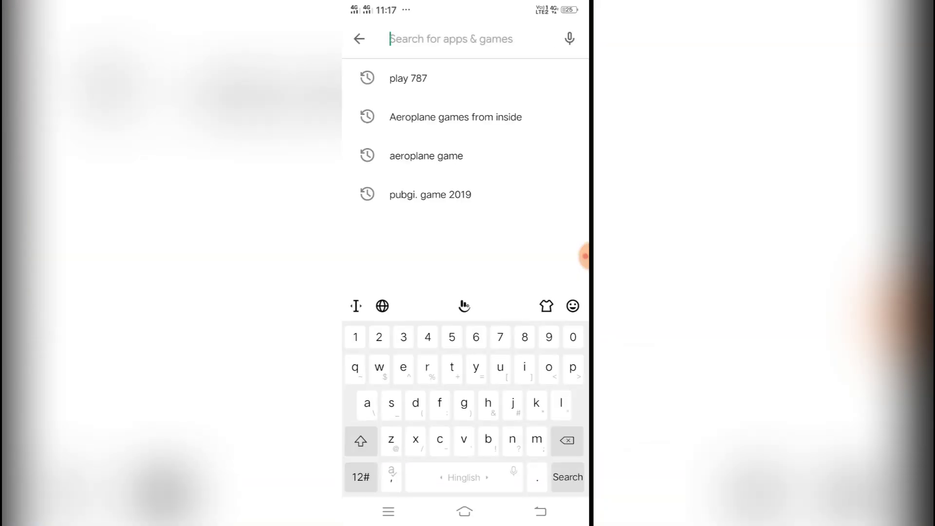
{"action": "type", "text": "e2"}
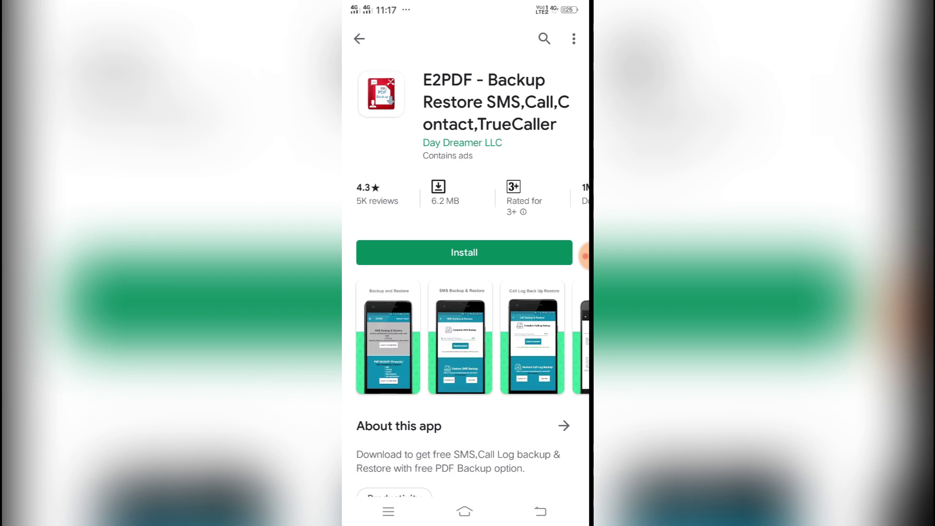
{"action": "scroll", "coordinate": [464, 196], "scroll_direction": "right", "scroll_amount": 2}
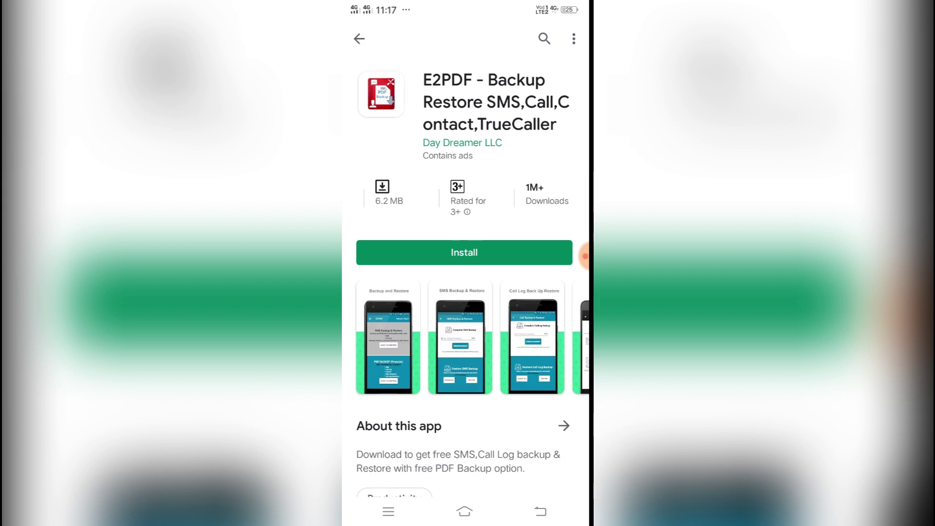
{"action": "scroll", "coordinate": [465, 196], "scroll_direction": "left", "scroll_amount": 2}
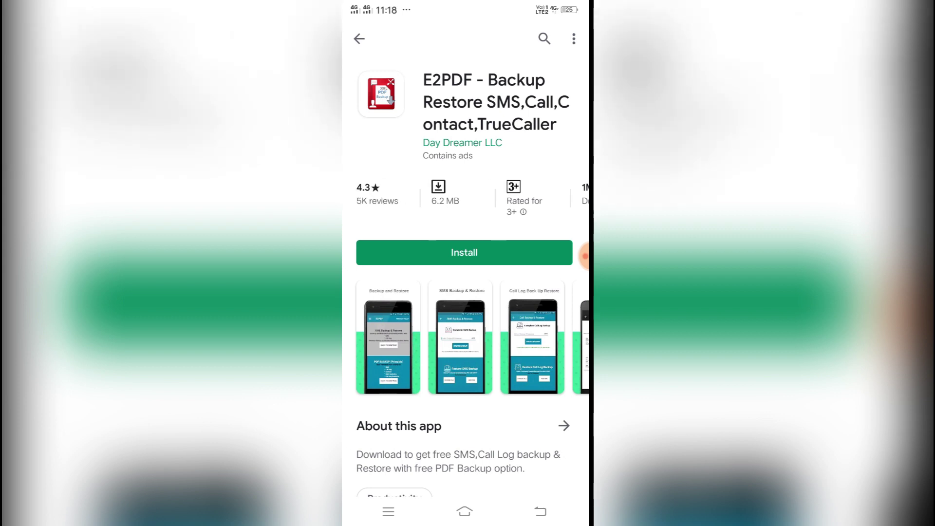
{"action": "left_click", "coordinate": [463, 252]}
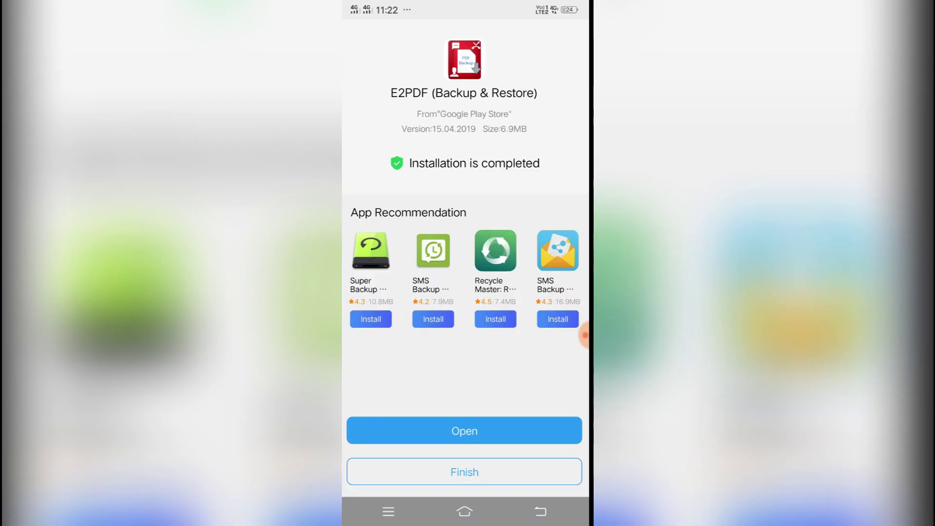
- Launch E2PDF, accept its data-use terms, and reach the printable PDF backup menu
{"action": "left_click", "coordinate": [465, 431]}
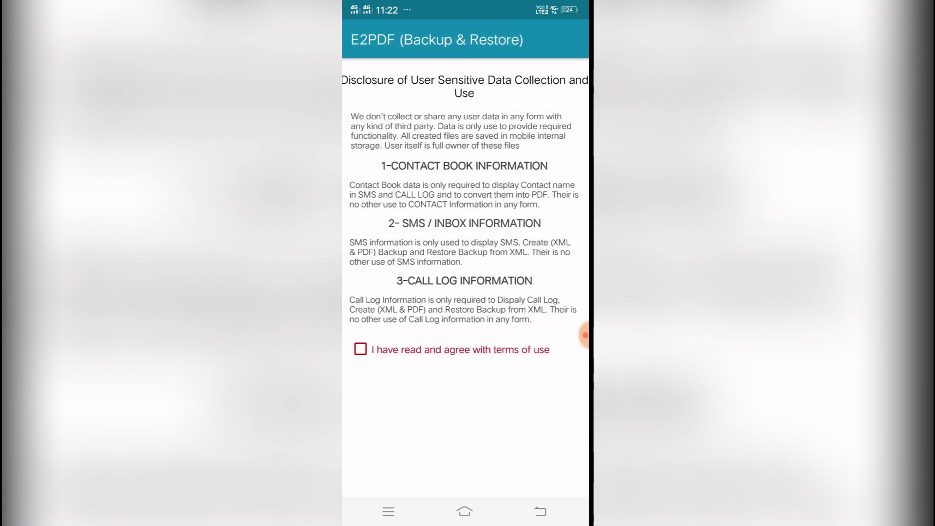
{"action": "left_click", "coordinate": [360, 350]}
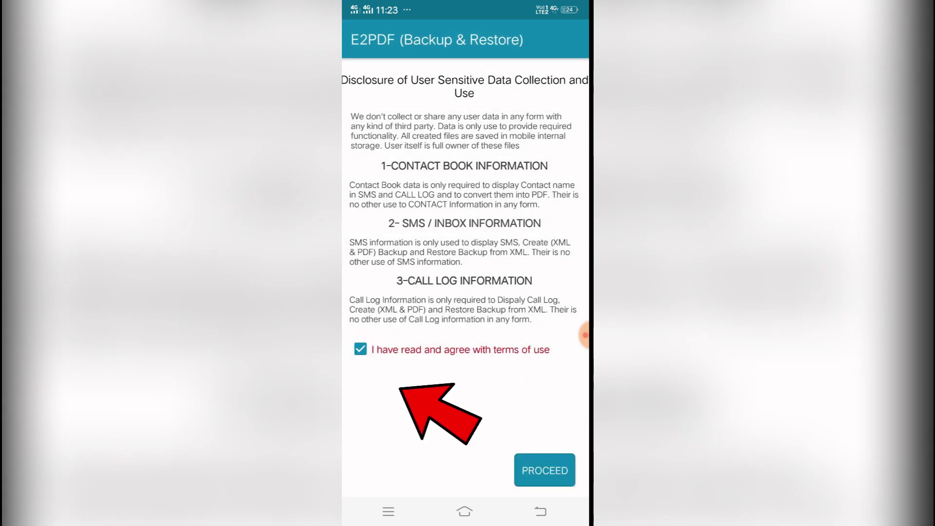
{"action": "left_click", "coordinate": [545, 470]}
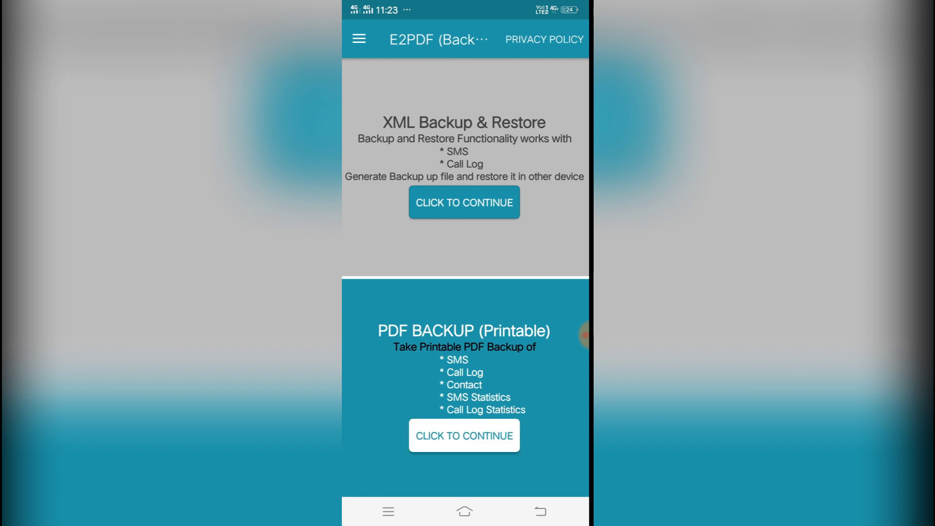
{"action": "left_click", "coordinate": [464, 435]}
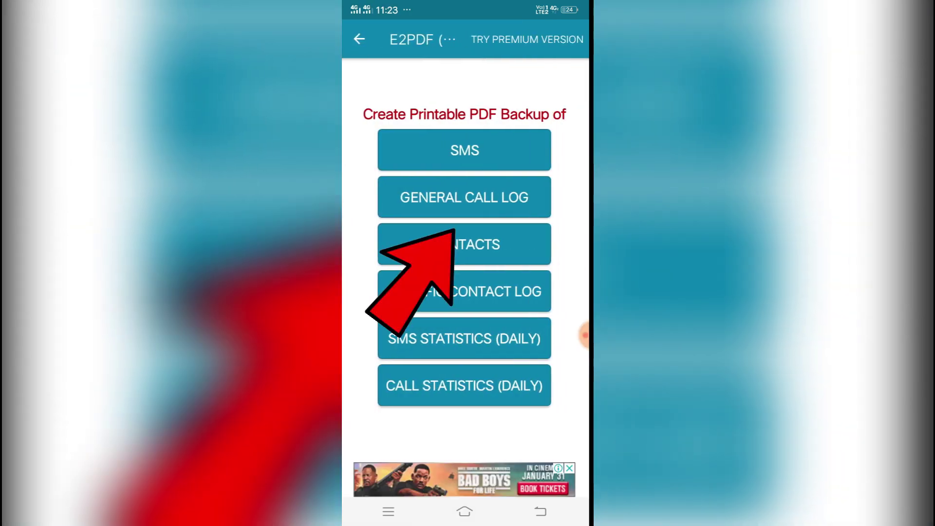
- Set up a General Call Log PDF named 'Text' with email attachment enabled
{"action": "left_click", "coordinate": [464, 198]}
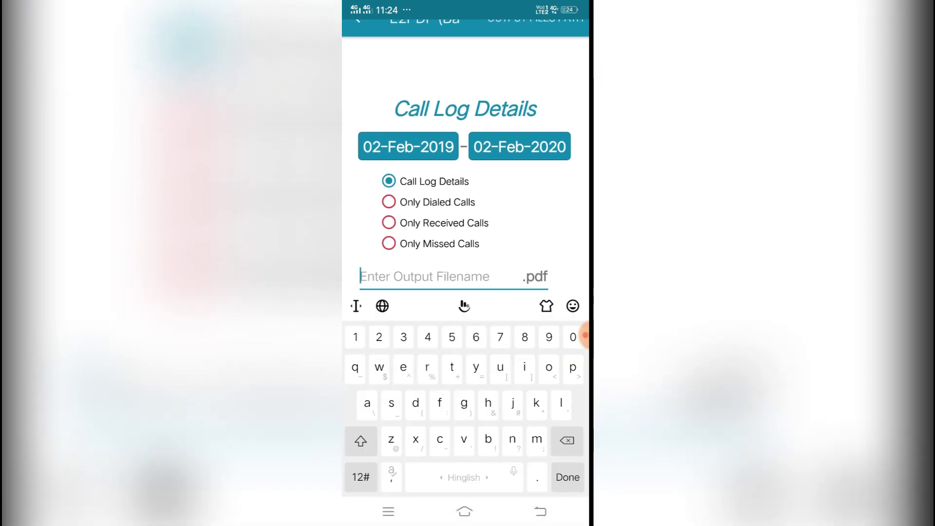
{"action": "type", "text": "Te"}
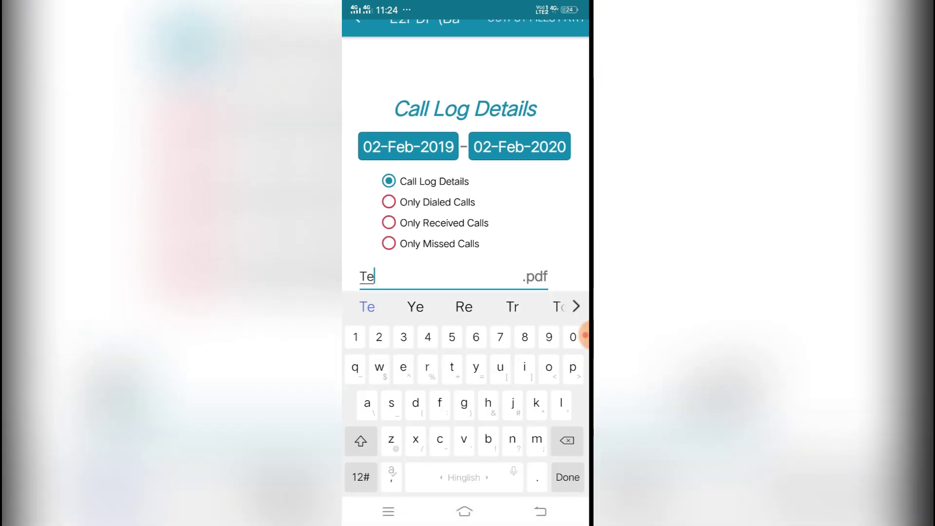
{"action": "type", "text": "xt"}
{"action": "key", "text": "Return"}
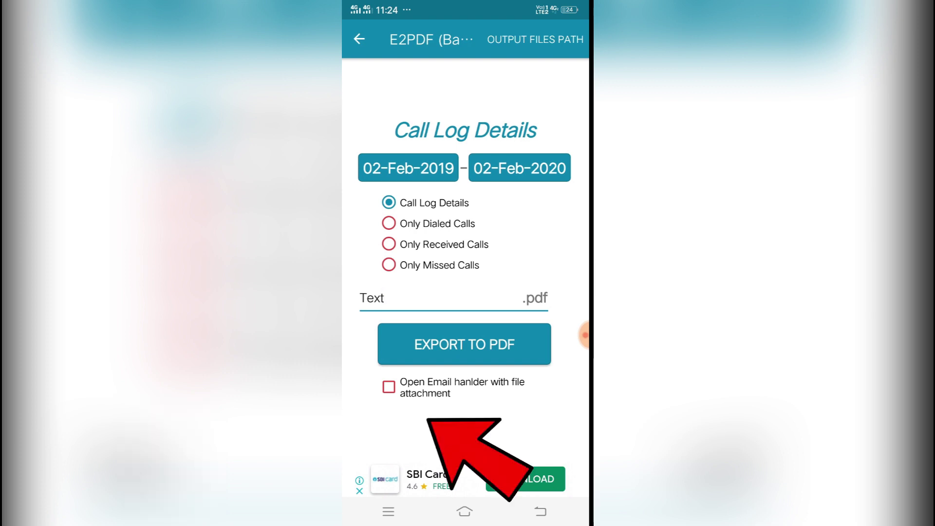
{"action": "left_click", "coordinate": [389, 386]}
- Export the call log to PDF, allowing call, contacts and storage access
{"action": "left_click", "coordinate": [464, 344]}
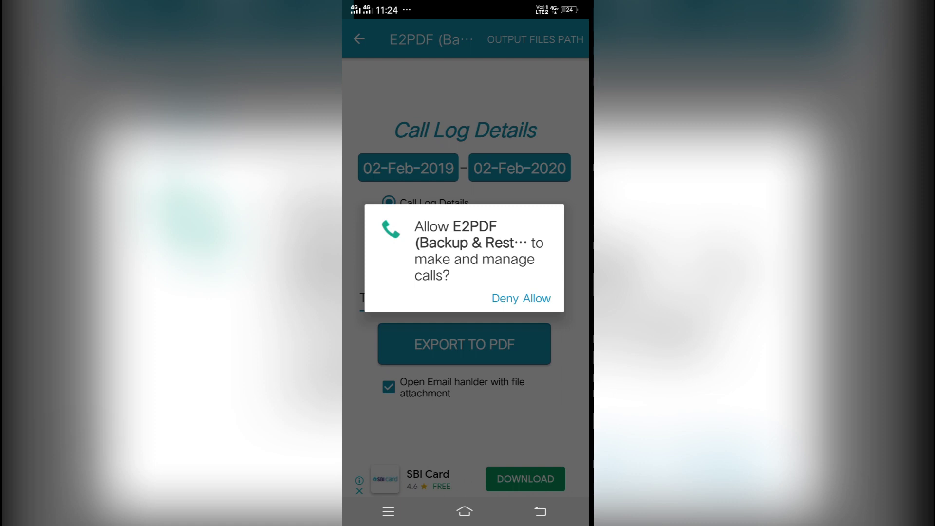
{"action": "left_click", "coordinate": [536, 298]}
{"action": "left_click", "coordinate": [536, 288]}
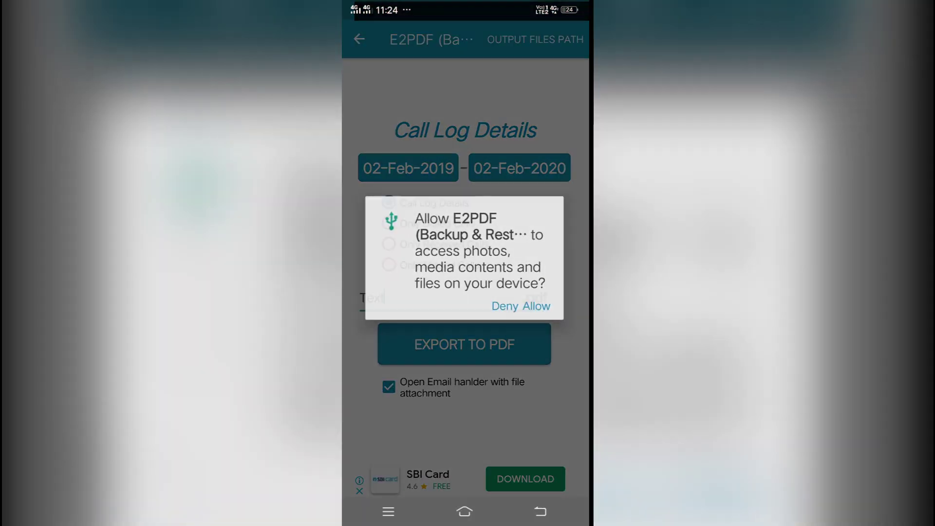
{"action": "left_click", "coordinate": [537, 307]}
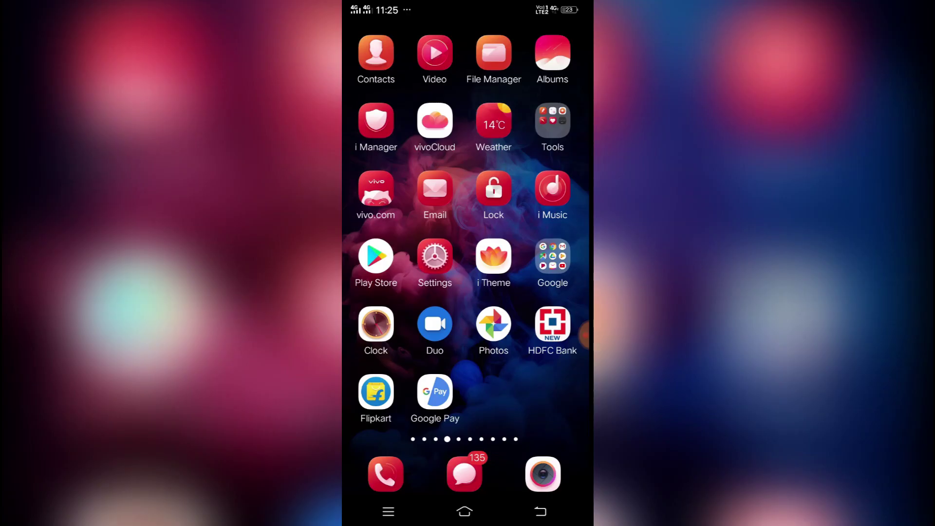
- Browse Local files to the E2PDF folder and open Text.pdf with WPS Office
{"action": "left_click", "coordinate": [493, 53]}
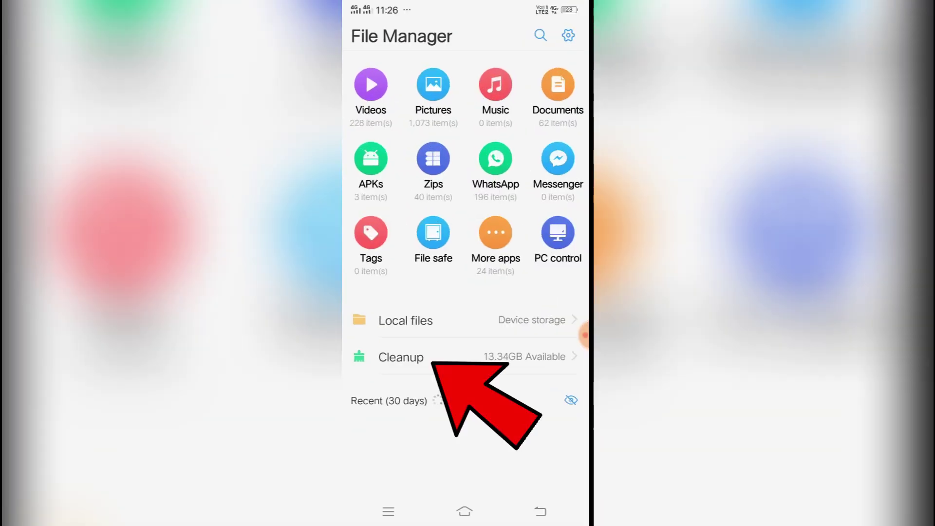
{"action": "left_click", "coordinate": [405, 320]}
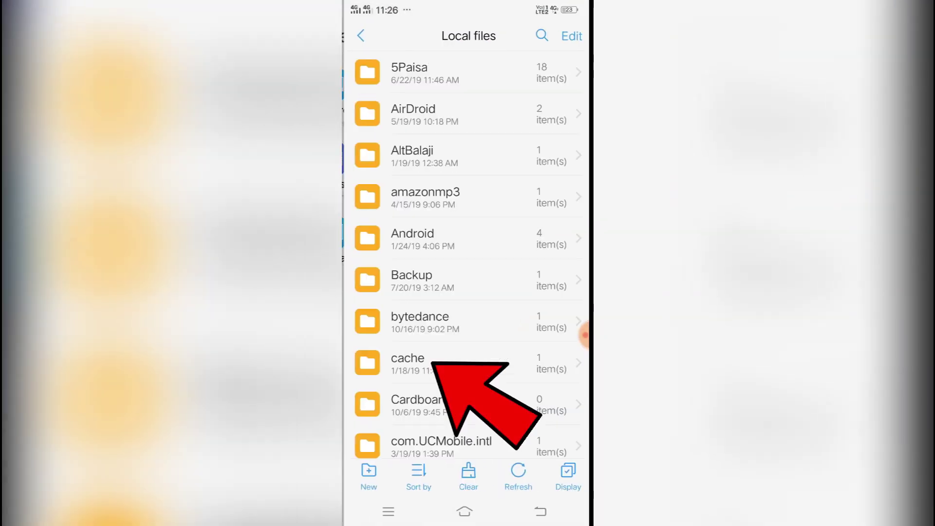
{"action": "scroll", "coordinate": [465, 293], "scroll_direction": "down", "scroll_amount": 2}
{"action": "scroll", "coordinate": [465, 255], "scroll_direction": "down", "scroll_amount": 5}
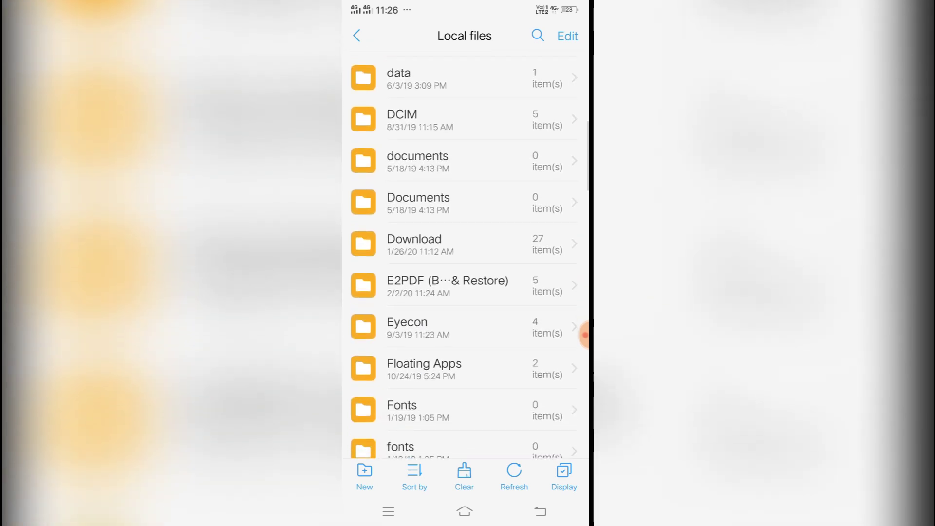
{"action": "left_click", "coordinate": [447, 286]}
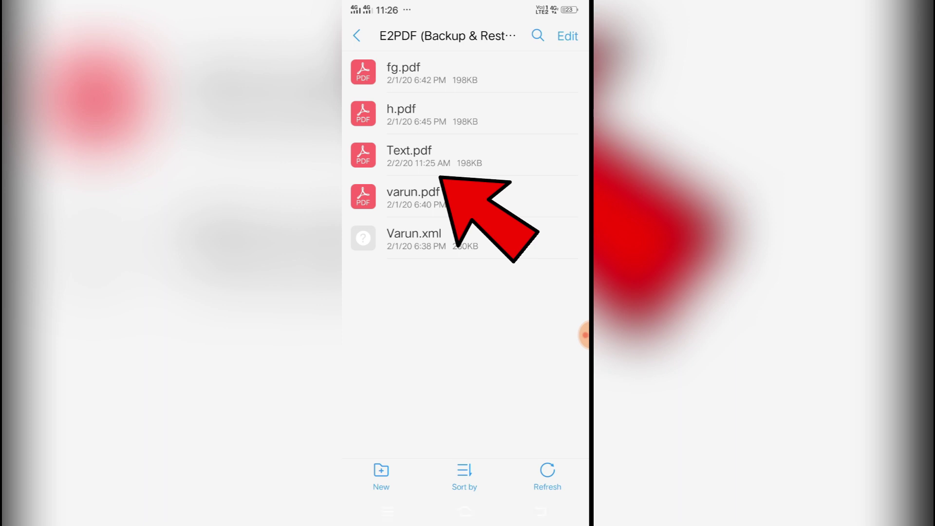
{"action": "left_click", "coordinate": [410, 155]}
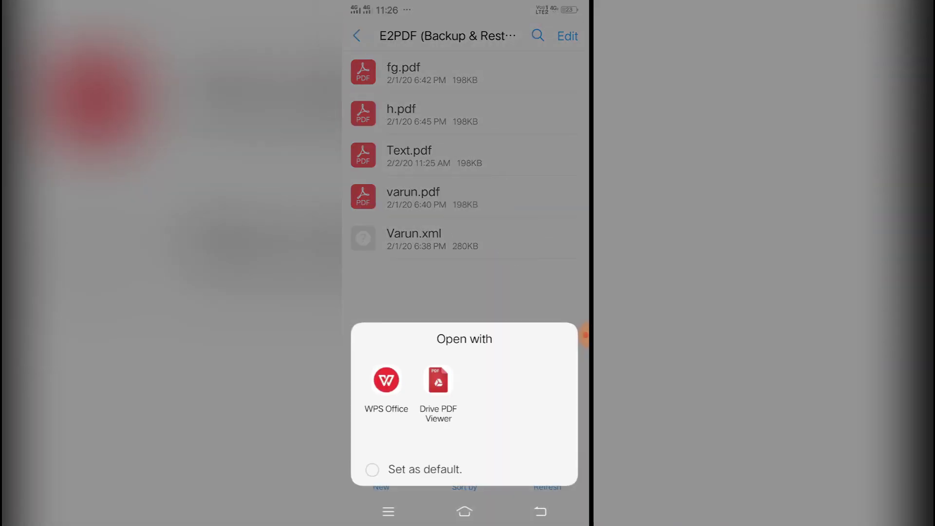
{"action": "left_click", "coordinate": [386, 380]}
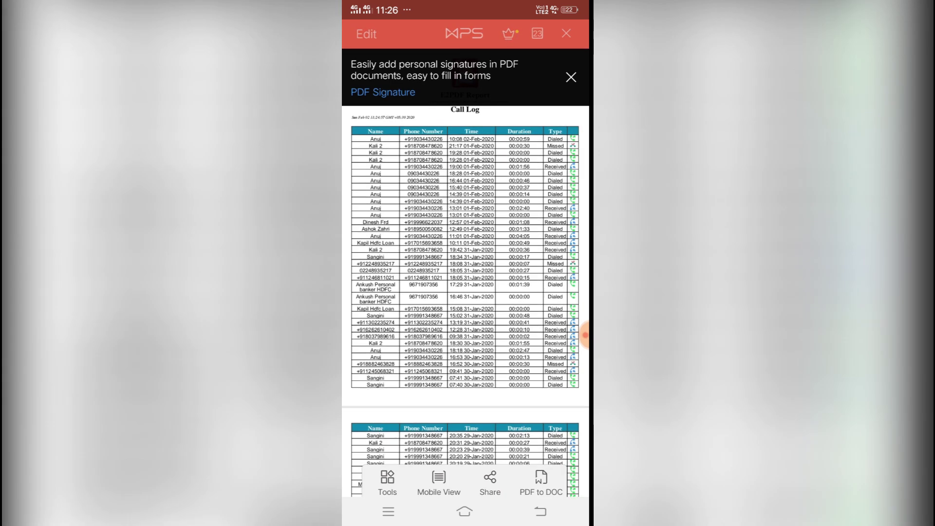
{"action": "double_click", "coordinate": [464, 256]}
{"action": "scroll", "coordinate": [585, 333], "scroll_direction": "down", "scroll_amount": 3}
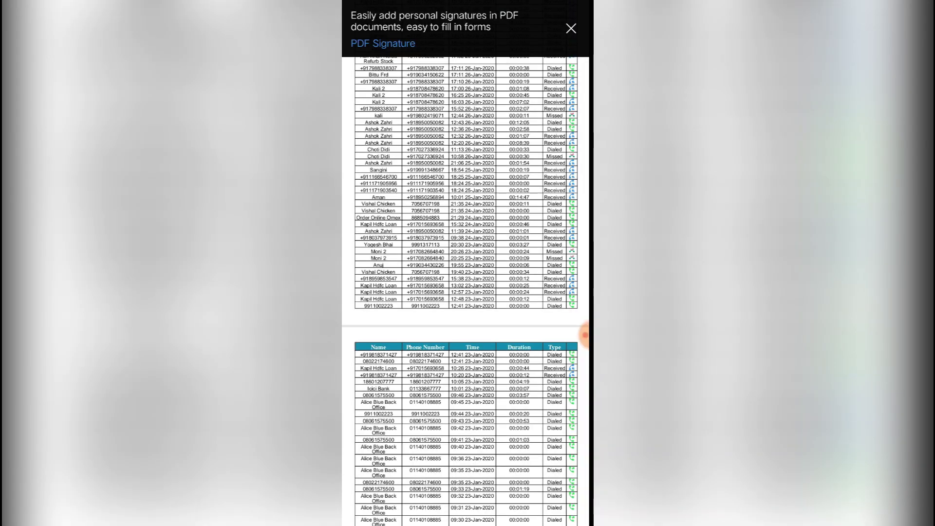
{"action": "scroll", "coordinate": [467, 293], "scroll_direction": "up", "scroll_amount": 3}
{"action": "scroll", "coordinate": [466, 293], "scroll_direction": "up", "scroll_amount": 3}
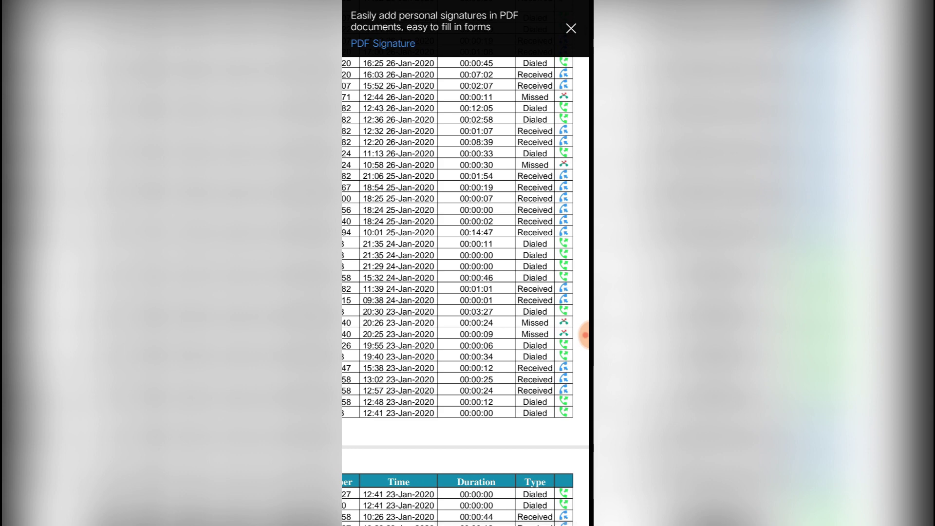
{"action": "scroll", "coordinate": [466, 293], "scroll_direction": "down", "scroll_amount": 3}
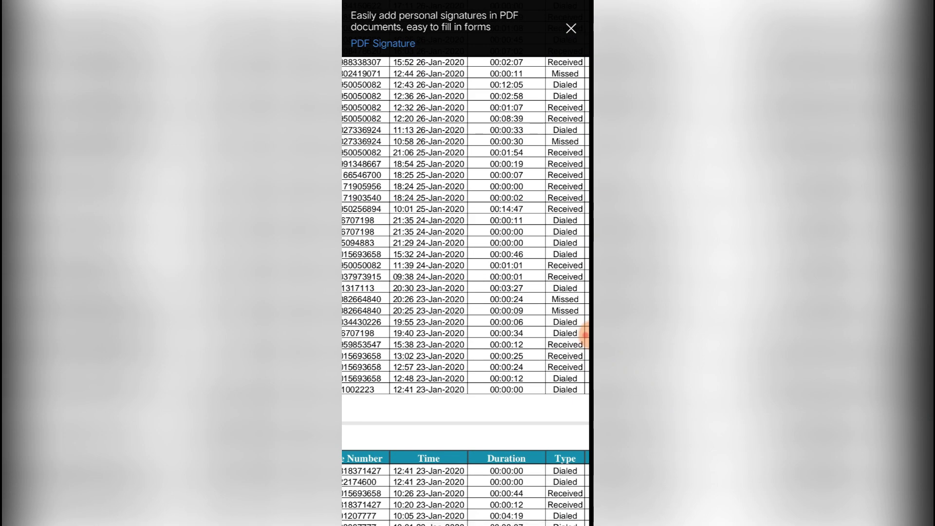
{"action": "scroll", "coordinate": [467, 292], "scroll_direction": "up", "scroll_amount": 3}
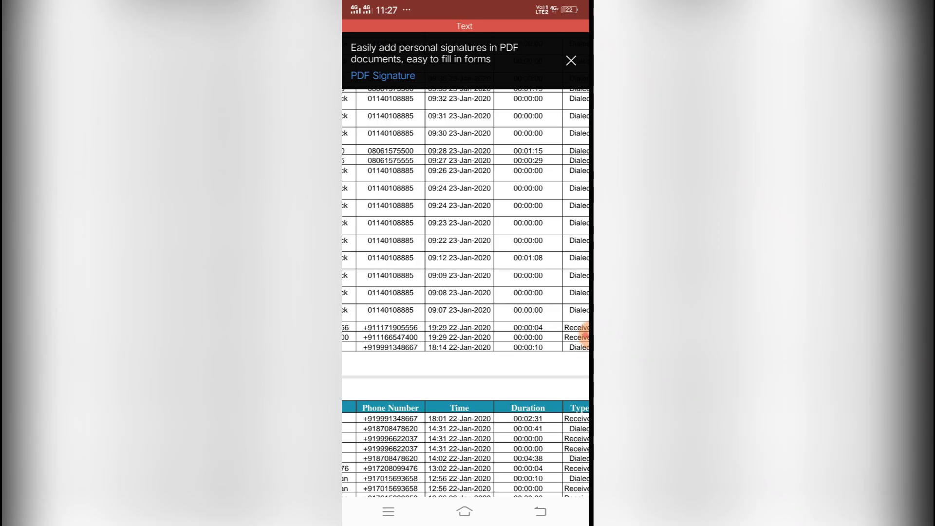
{"action": "scroll", "coordinate": [466, 292], "scroll_direction": "down", "scroll_amount": 3}
{"action": "scroll", "coordinate": [467, 293], "scroll_direction": "down", "scroll_amount": 5}
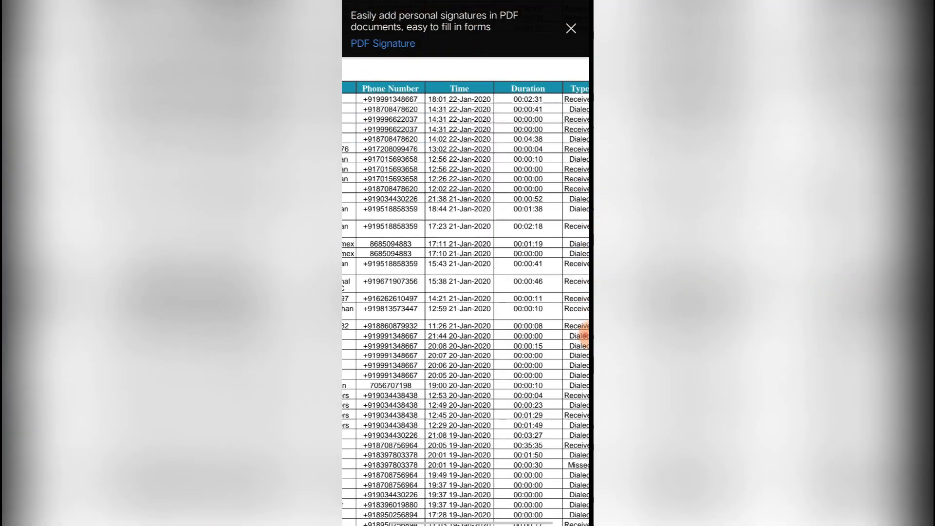
{"action": "scroll", "coordinate": [467, 292], "scroll_direction": "down", "scroll_amount": 5}
{"action": "scroll", "coordinate": [467, 293], "scroll_direction": "down", "scroll_amount": 5}
{"action": "scroll", "coordinate": [466, 293], "scroll_direction": "down", "scroll_amount": 5}
{"action": "scroll", "coordinate": [466, 293], "scroll_direction": "down", "scroll_amount": 3}
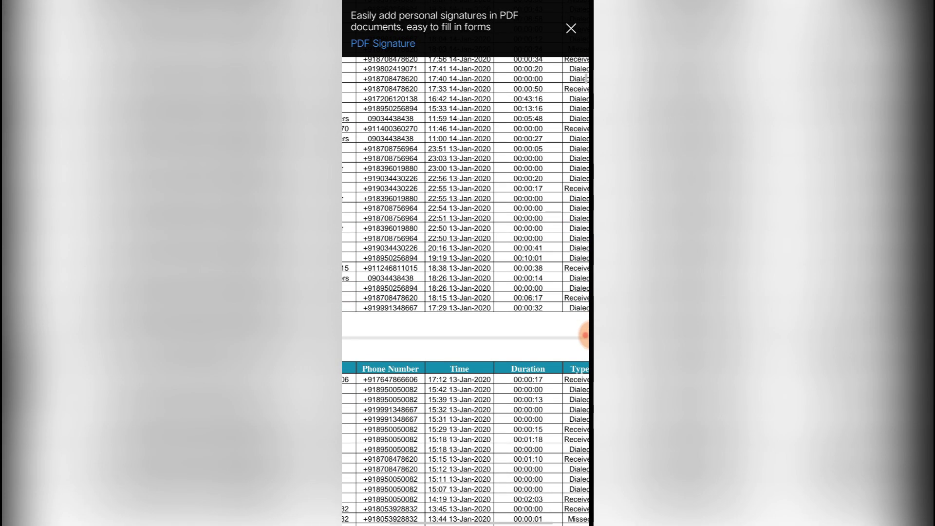
{"action": "scroll", "coordinate": [584, 335], "scroll_direction": "up", "scroll_amount": 1}
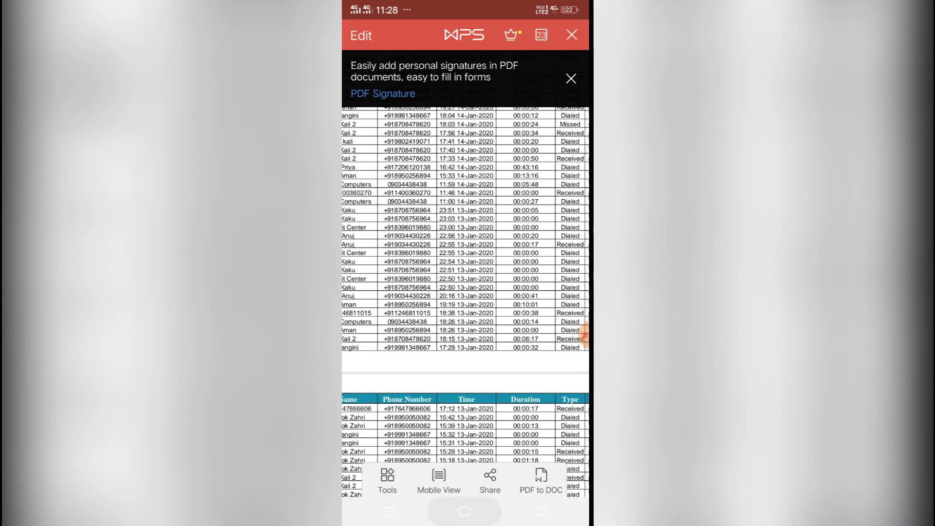
- Return from the Text.pdf call log in WPS Office to the Android home screen
{"action": "key", "text": "Home"}
{"action": "scroll", "coordinate": [467, 241], "scroll_direction": "left", "scroll_amount": 1}
{"action": "scroll", "coordinate": [467, 241], "scroll_direction": "left", "scroll_amount": 1}
{"action": "scroll", "coordinate": [468, 242], "scroll_direction": "right", "scroll_amount": 1}
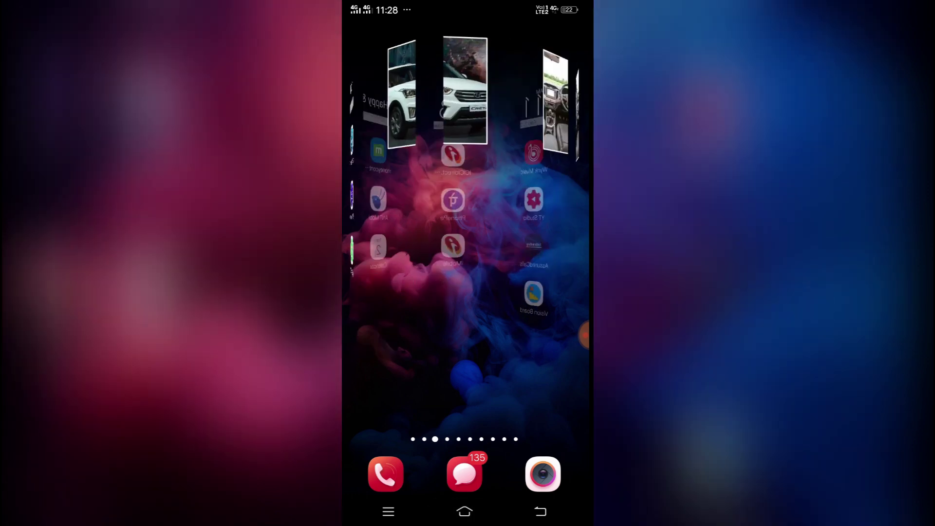